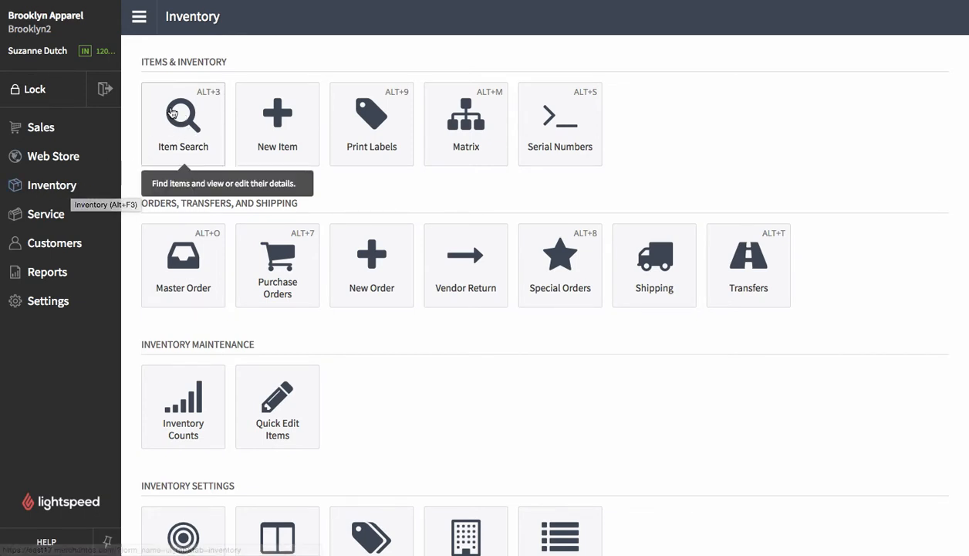
# - Open Item Search and view the local items list, then switch to the catalog matches
pyautogui.click(190, 128)
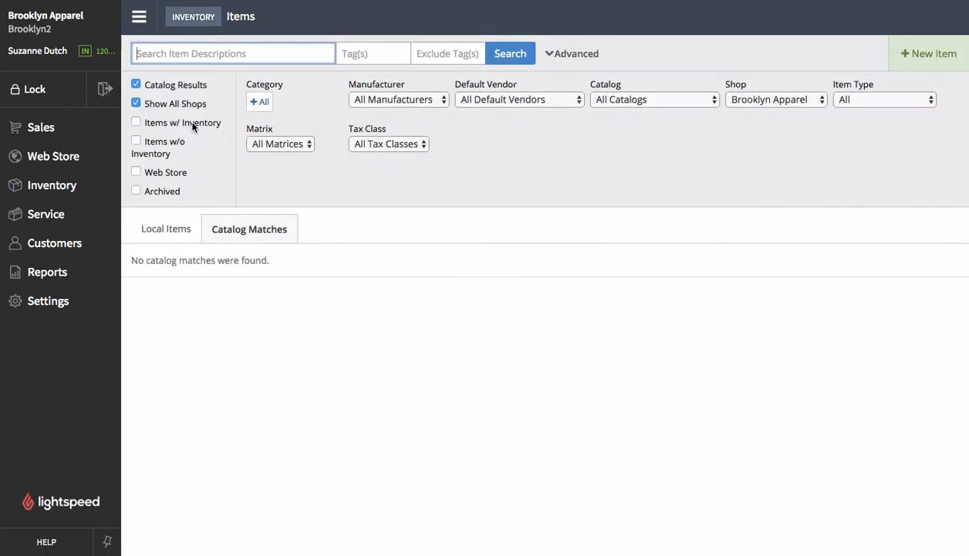
pyautogui.click(427, 164)
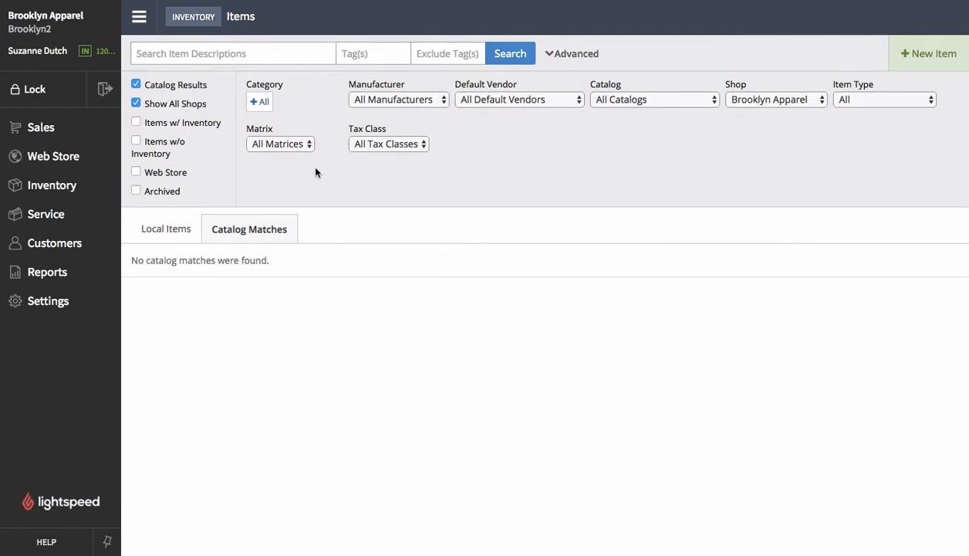
pyautogui.click(165, 237)
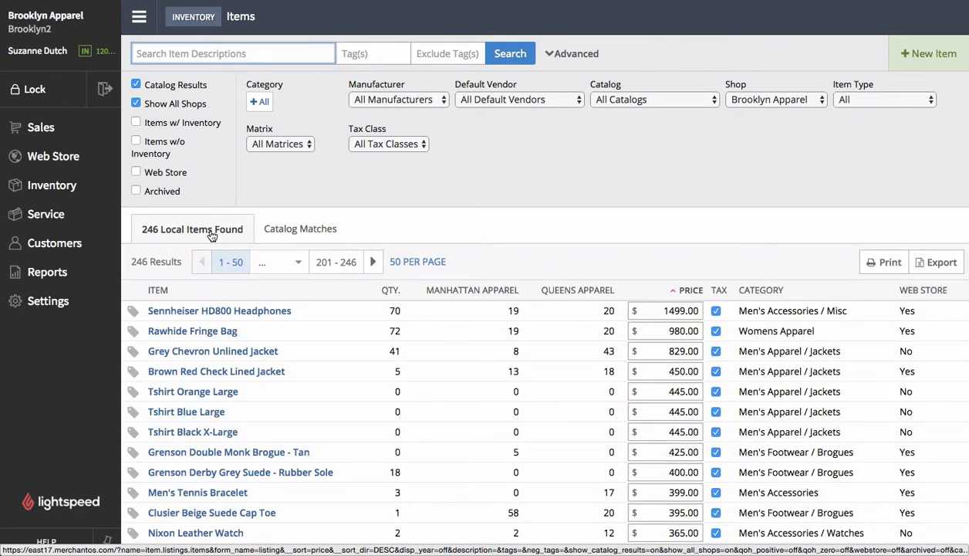
pyautogui.click(287, 231)
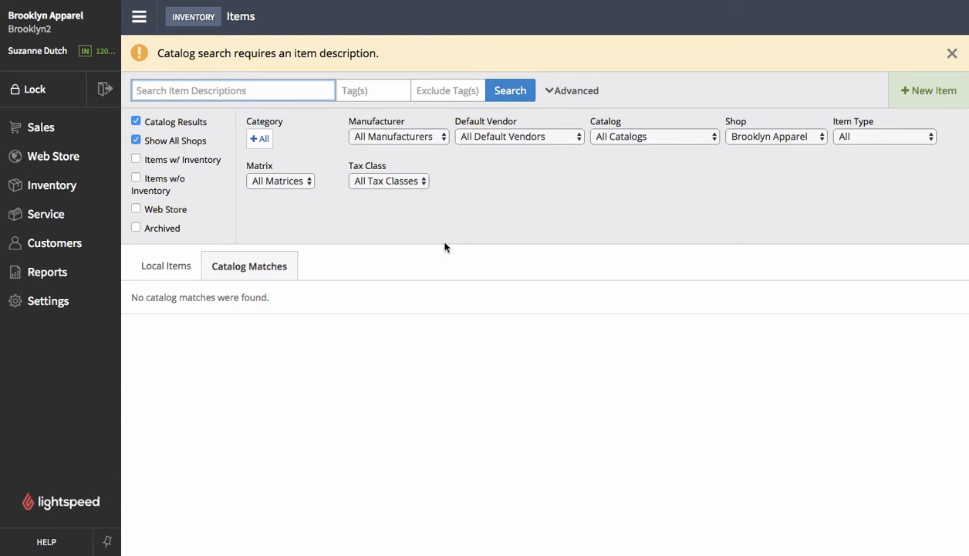
# - Search the catalog for B1037 and browse the matching vendor items
pyautogui.write('B1037')
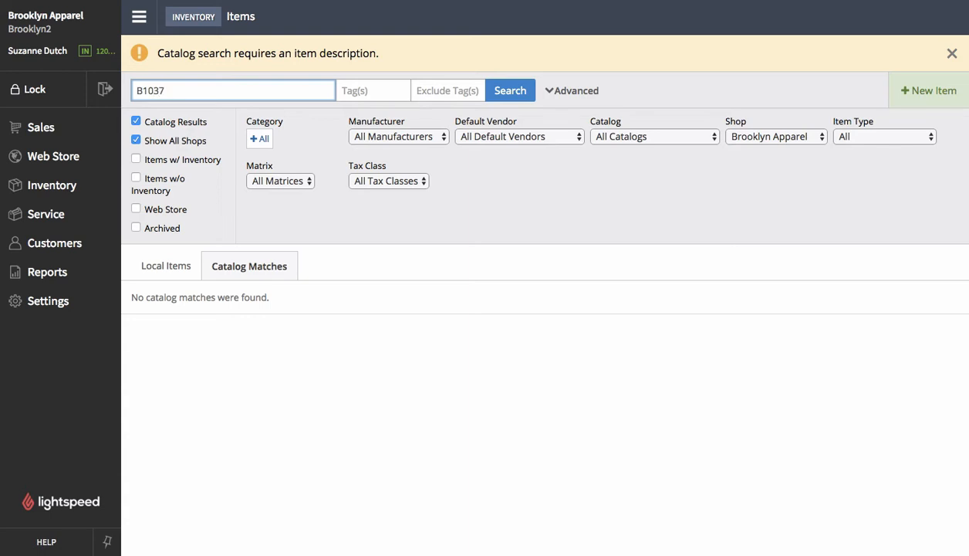
pyautogui.press('Return')
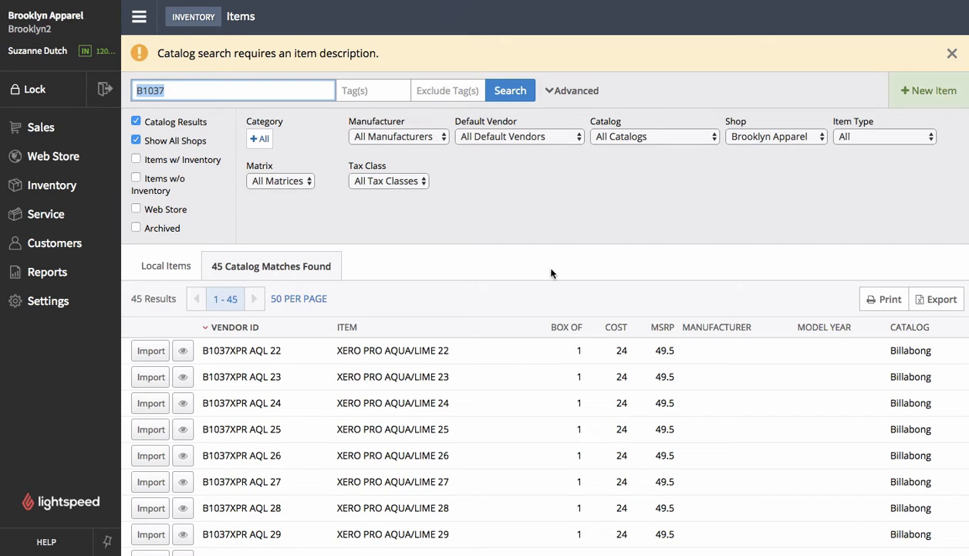
pyautogui.scroll(-1, 445, 399)
pyautogui.scroll(-1, 445, 399)
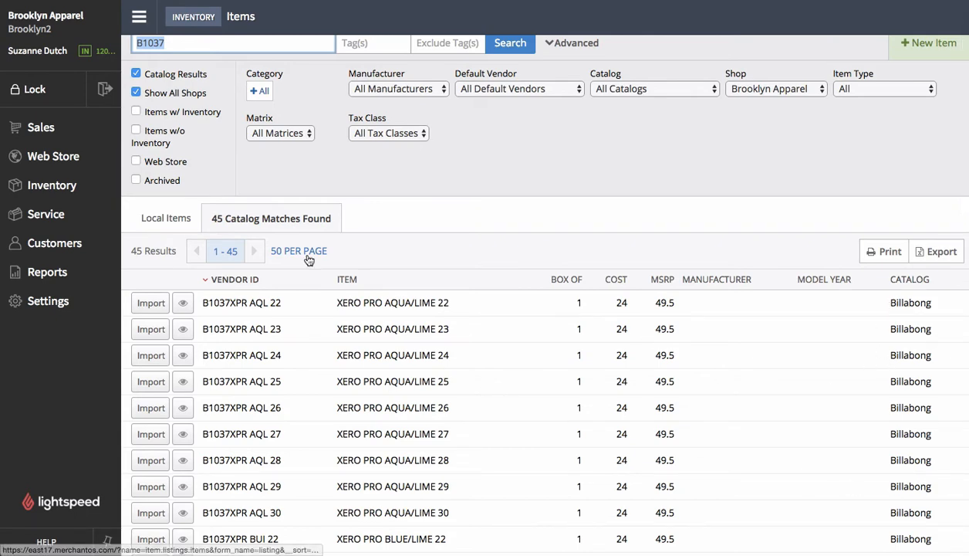
pyautogui.scroll(-1, 259, 376)
pyautogui.scroll(2, 259, 378)
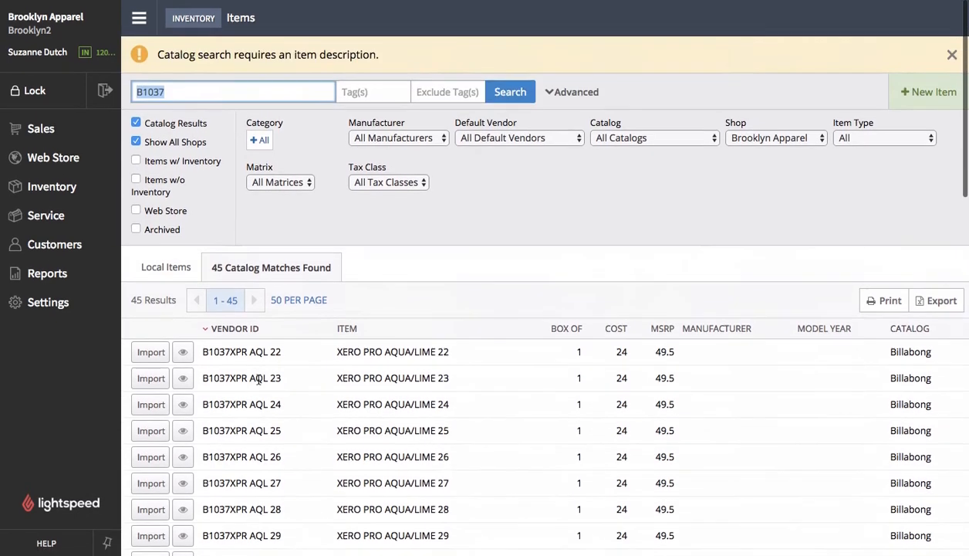
pyautogui.click(171, 90)
pyautogui.doubleClick(171, 91)
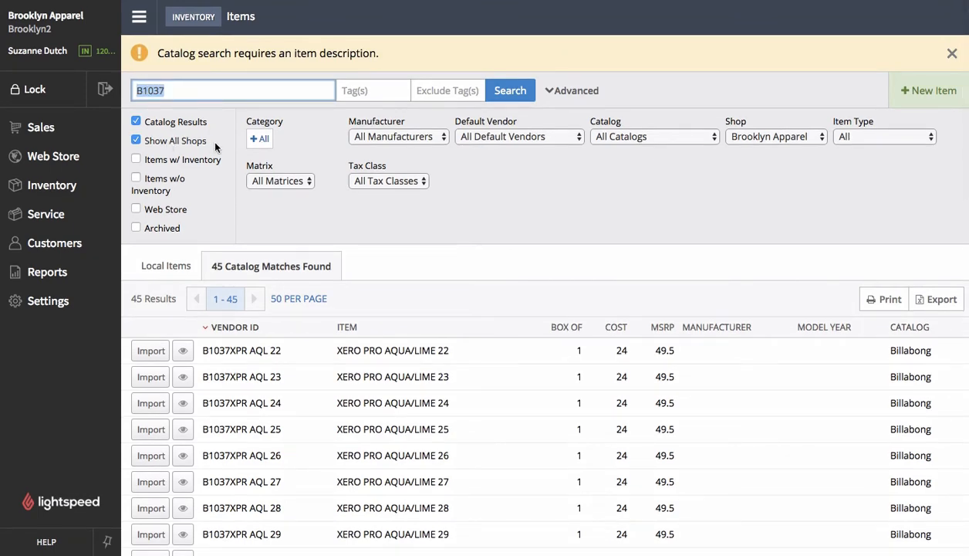
pyautogui.click(506, 242)
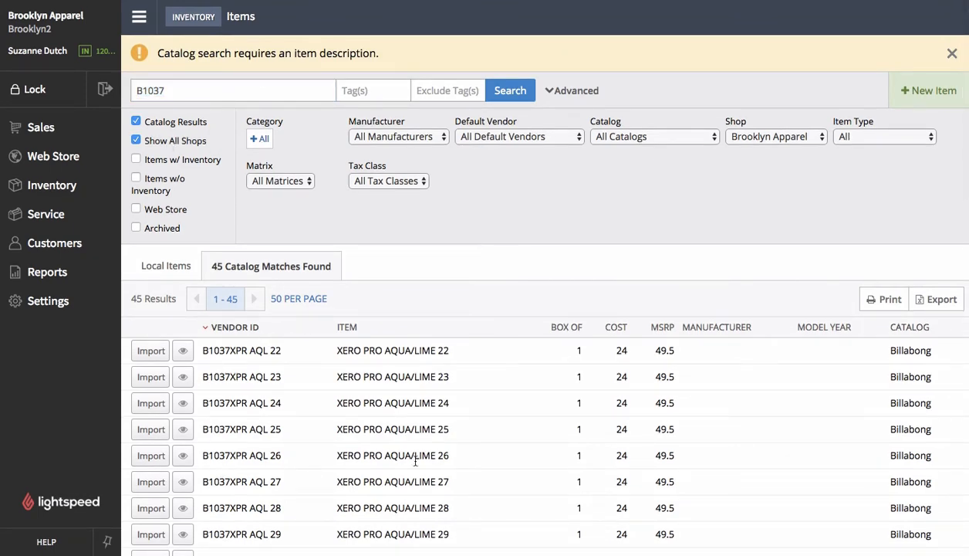
pyautogui.scroll(-1, 415, 461)
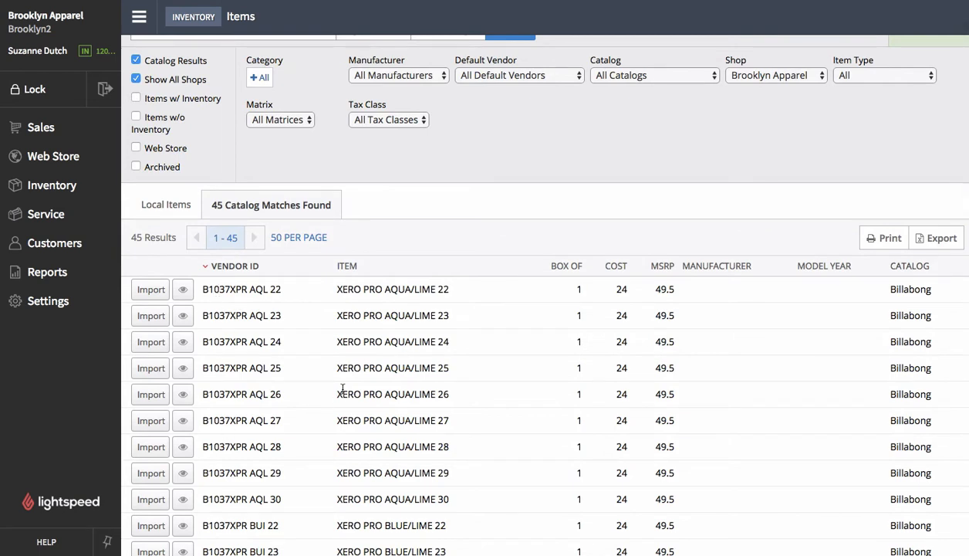
# - Import the XERO PRO AQUA/LIME 23 catalog item into inventory
pyautogui.click(151, 316)
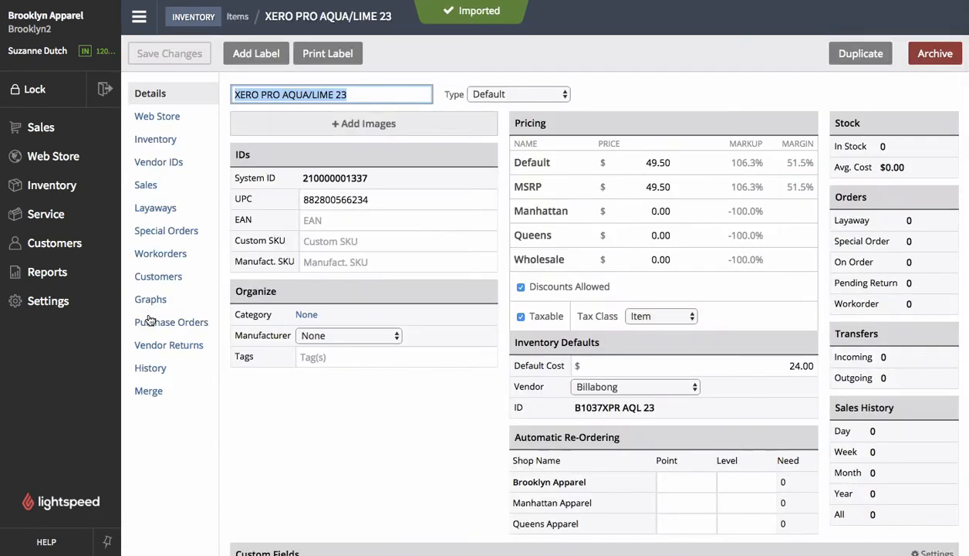
pyautogui.click(353, 402)
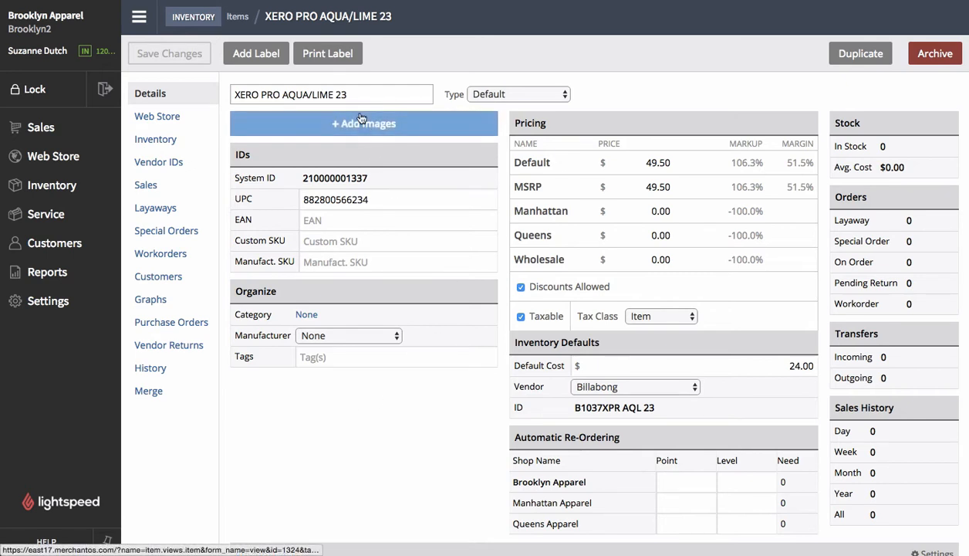
pyautogui.moveTo(349, 94); pyautogui.dragTo(260, 94)
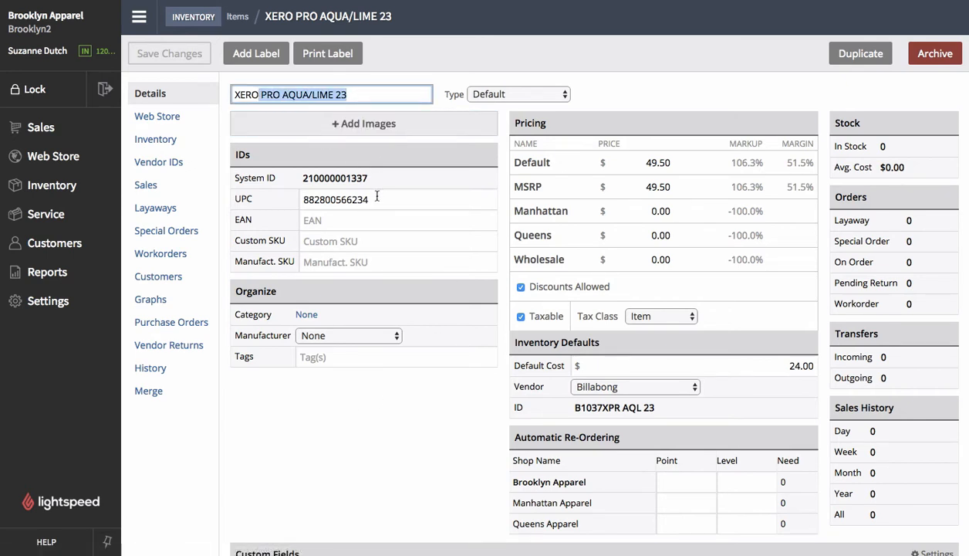
pyautogui.moveTo(371, 199); pyautogui.dragTo(300, 199)
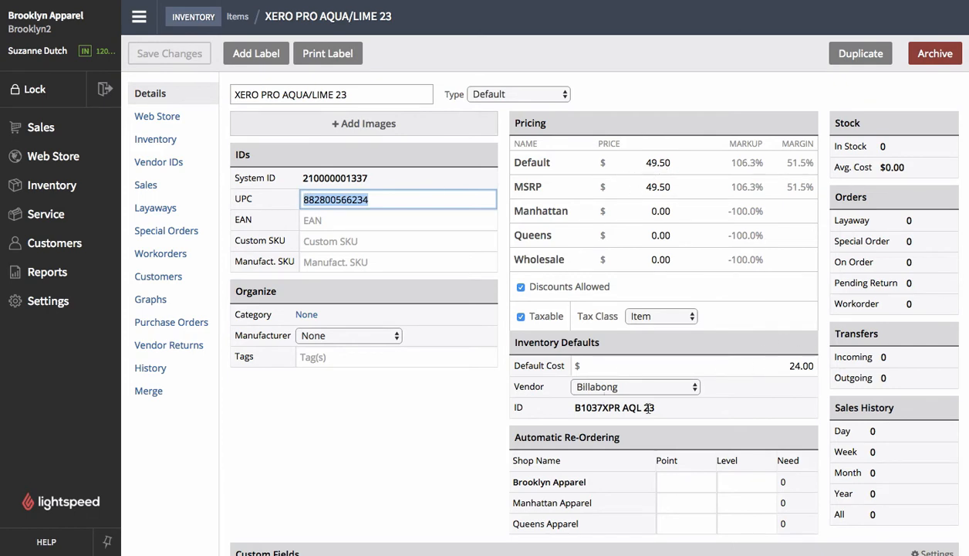
pyautogui.click(438, 471)
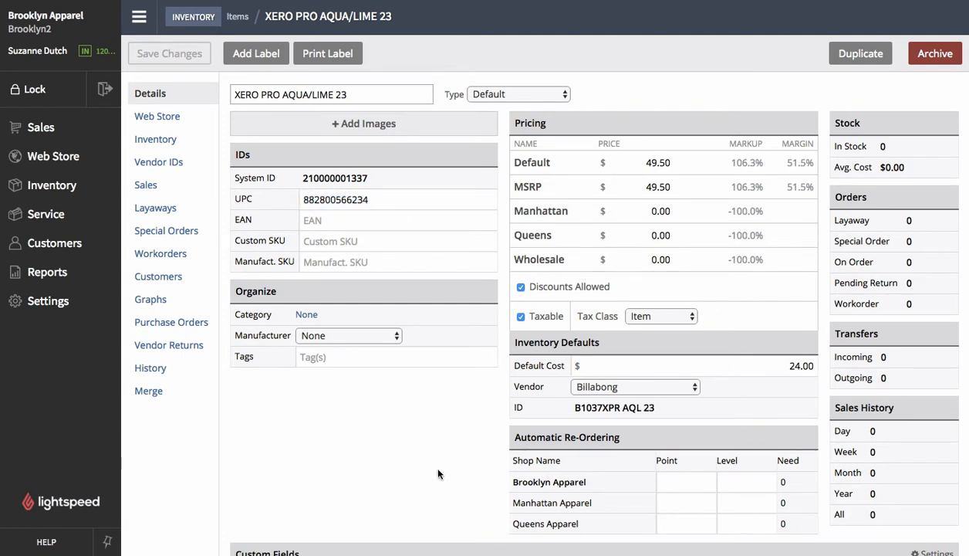
# - Set the item's Default price to 54.95
pyautogui.click(646, 168)
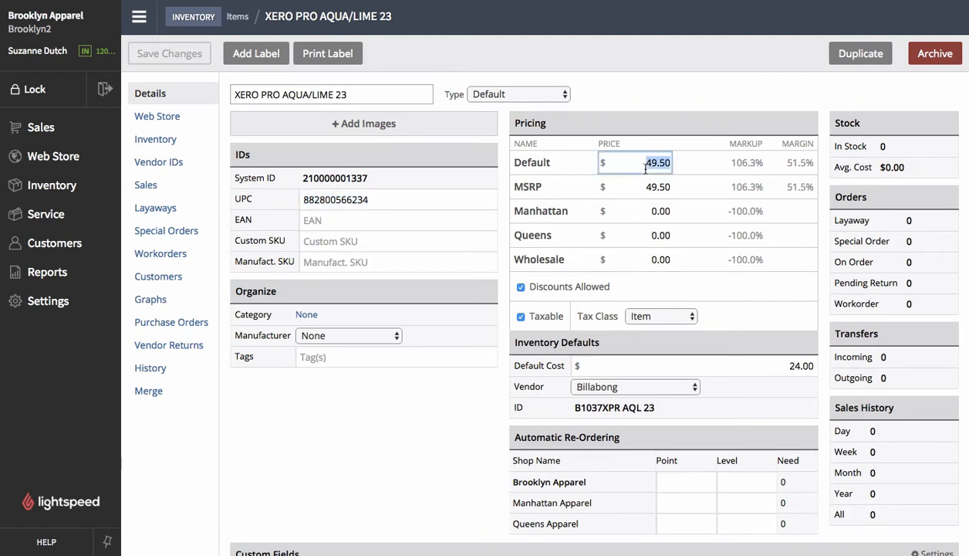
pyautogui.write('54.')
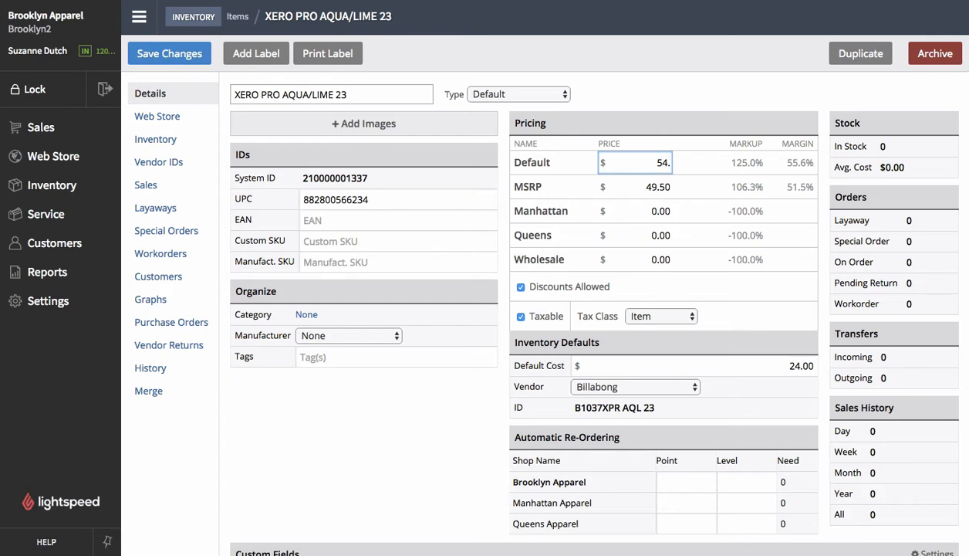
pyautogui.write('95')
pyautogui.click(459, 453)
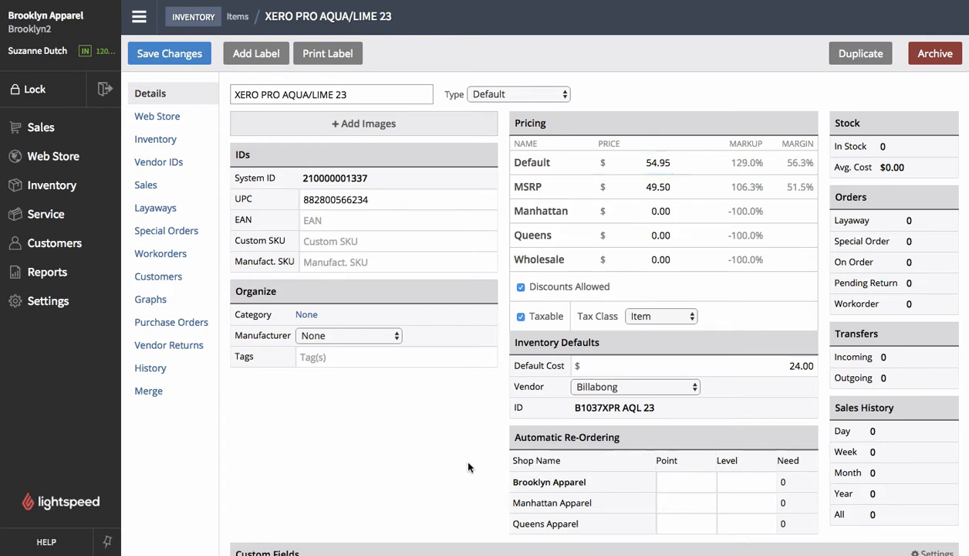
# - Add a new manufacturer named Billabong and assign it to the item
pyautogui.click(316, 338)
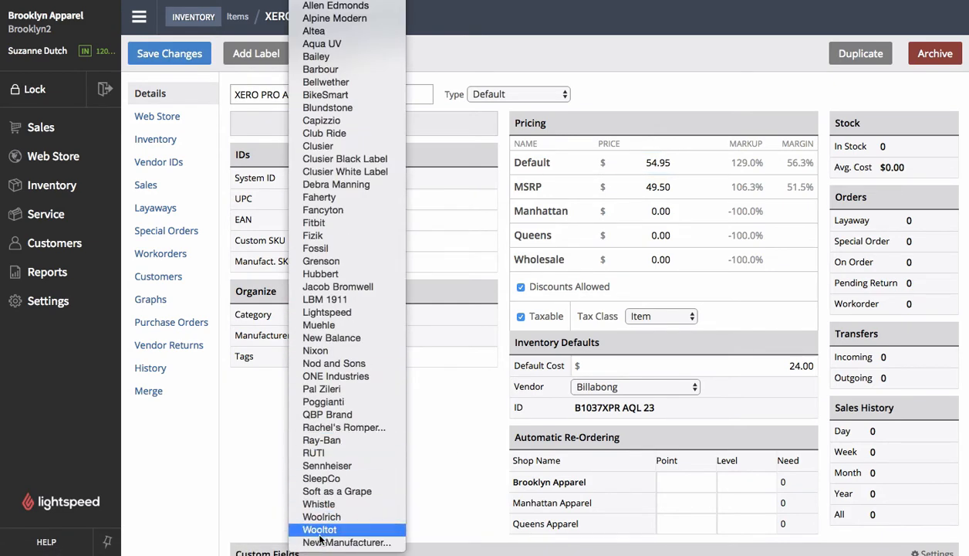
pyautogui.click(323, 542)
pyautogui.write('Bil')
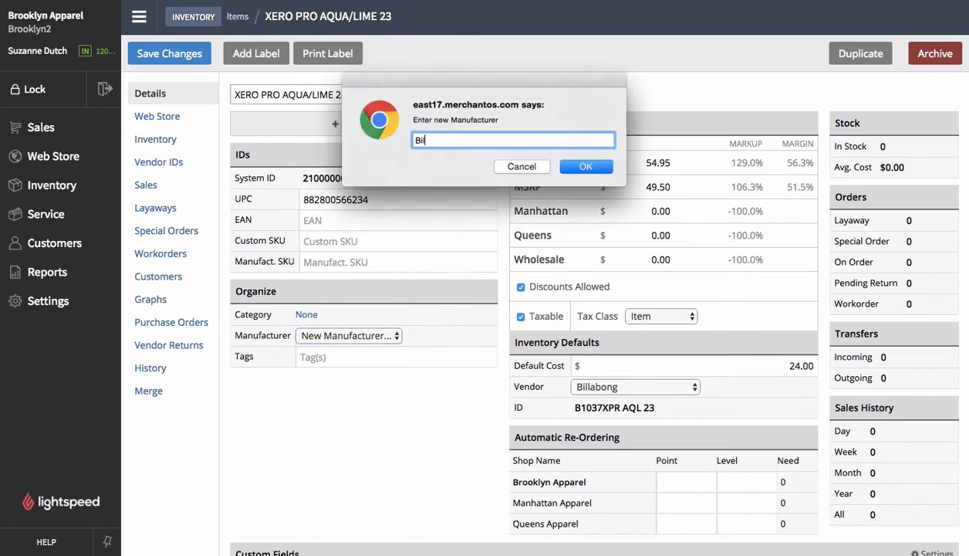
pyautogui.write('labong')
pyautogui.press('Return')
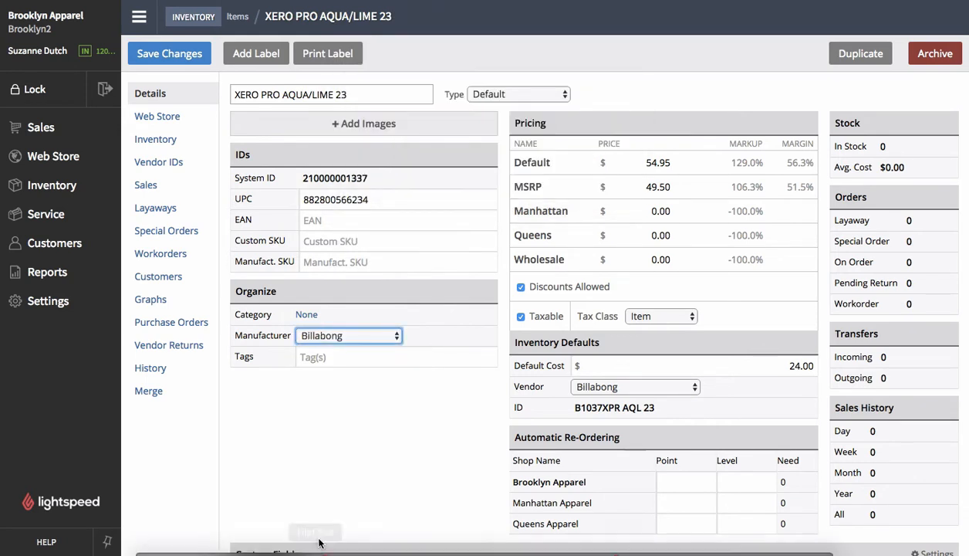
# - Set the item's default cost to 22.00
pyautogui.click(672, 365)
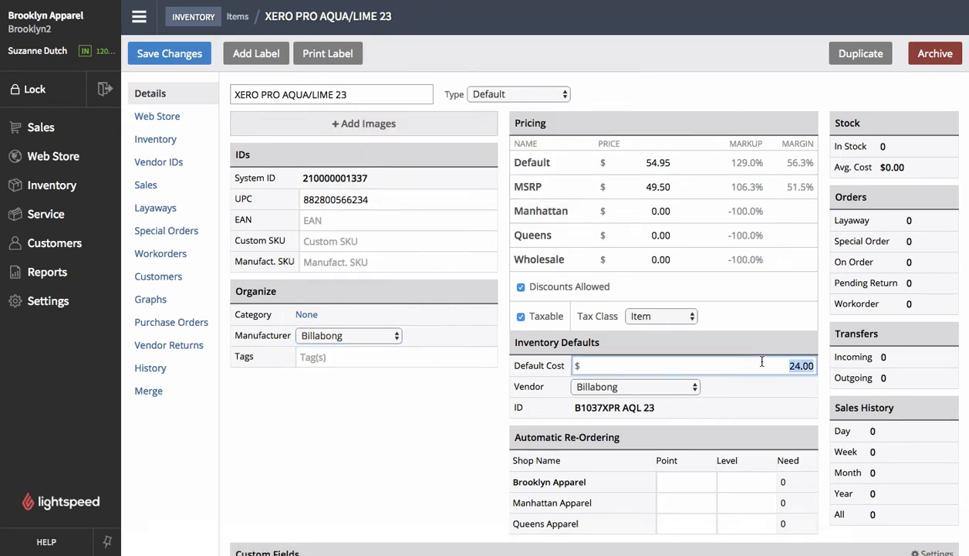
pyautogui.write('22')
pyautogui.click(356, 446)
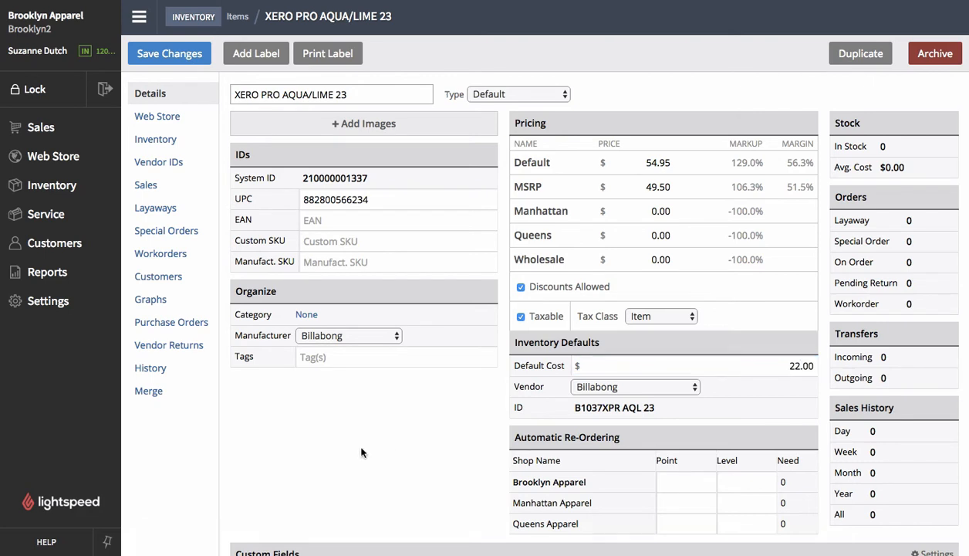
# - Enter shf3478378 as the manufacturer SKU and save the item changes
pyautogui.click(324, 262)
pyautogui.write('shf')
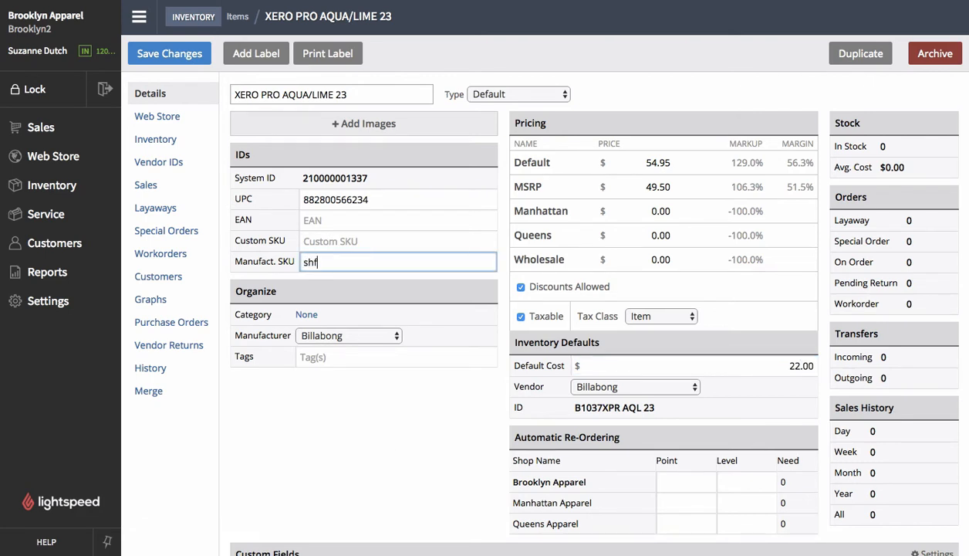
pyautogui.write('3478378')
pyautogui.click(164, 57)
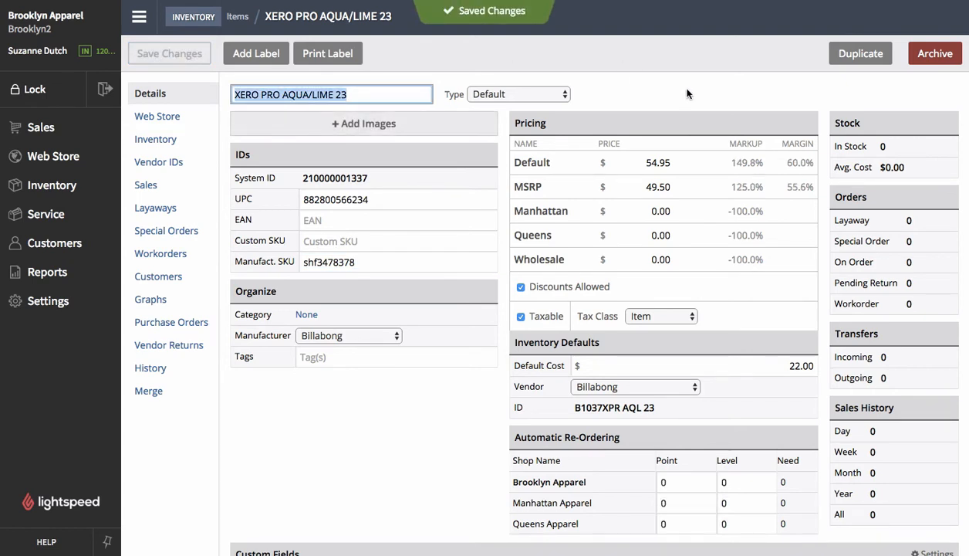
# - Return to the item list and check the local items found for B1037
pyautogui.click(456, 73)
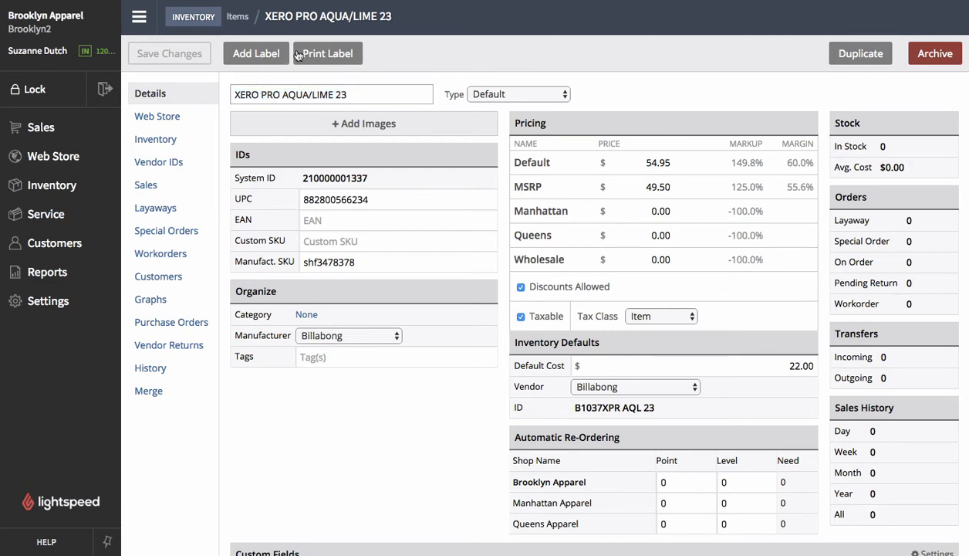
pyautogui.click(241, 19)
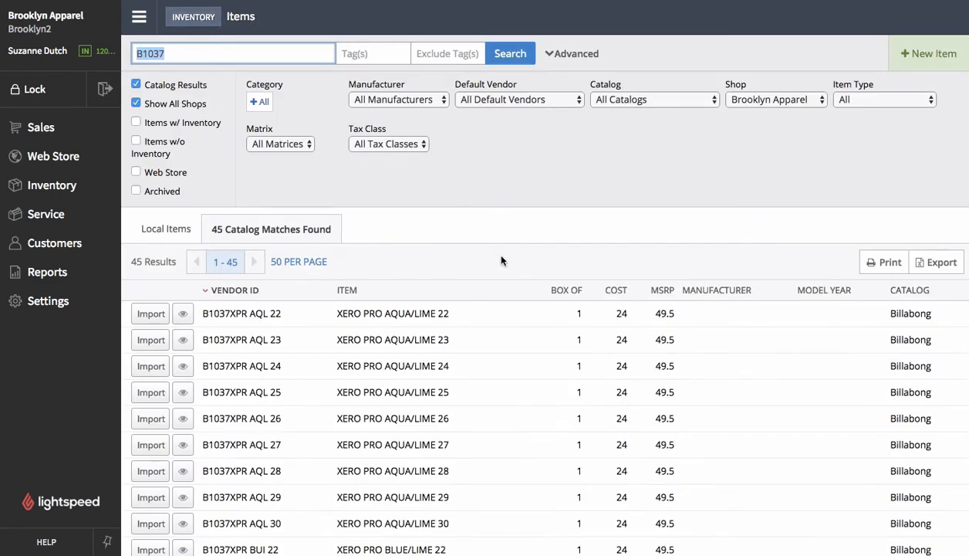
pyautogui.click(545, 221)
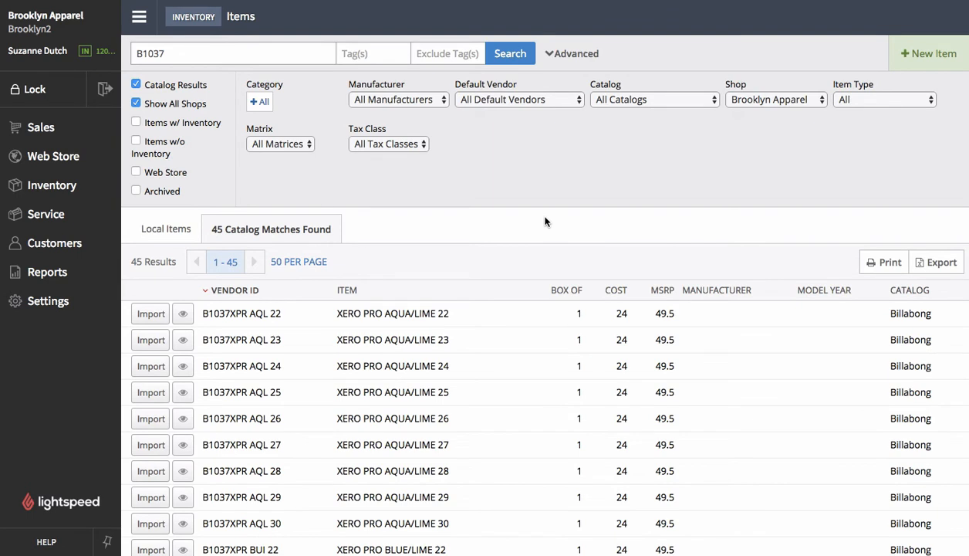
pyautogui.click(185, 228)
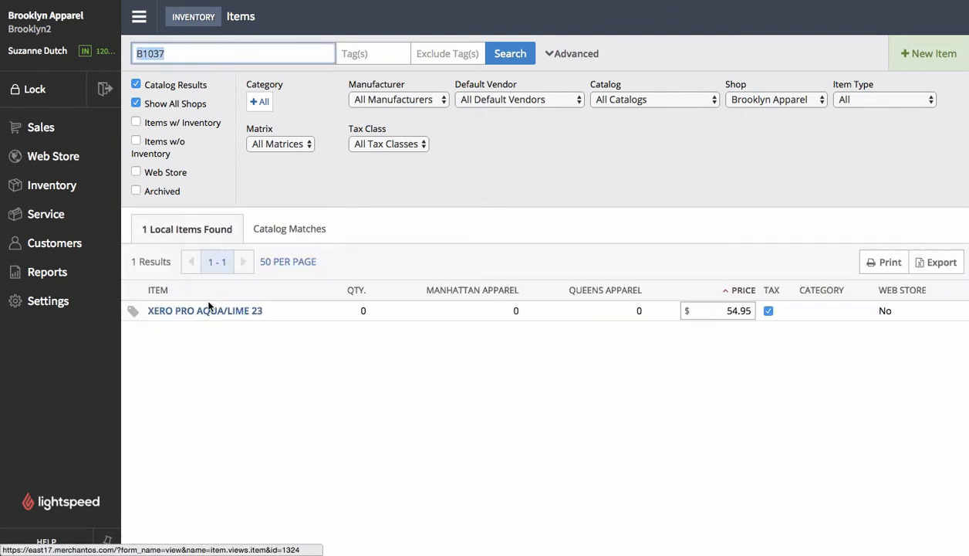
pyautogui.click(234, 395)
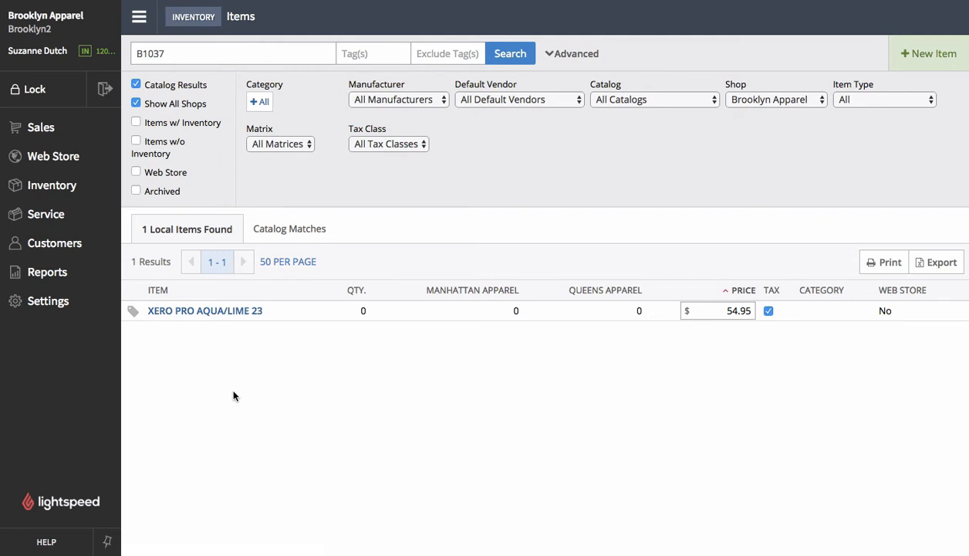
# - Create a new purchase order with vendor 2XU and save it
pyautogui.click(64, 194)
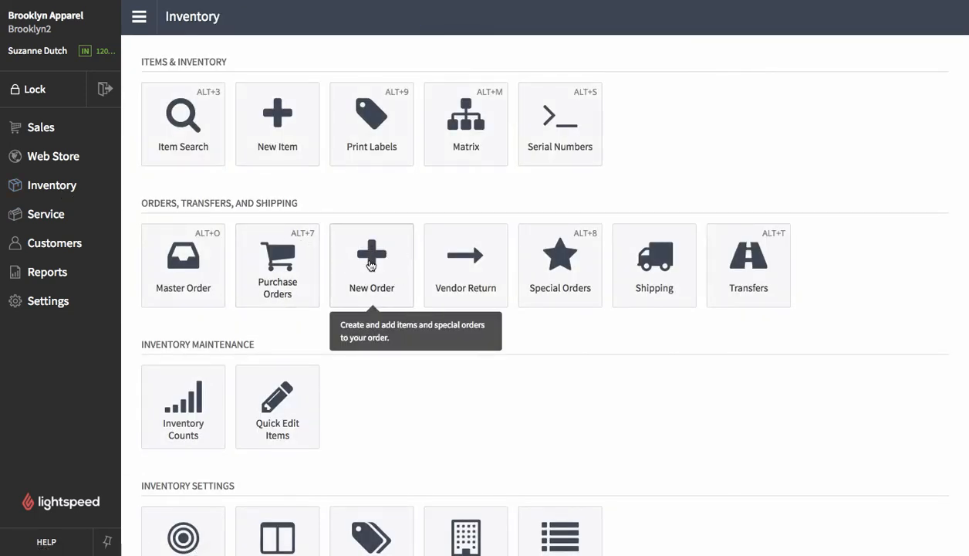
pyautogui.click(370, 265)
pyautogui.click(357, 170)
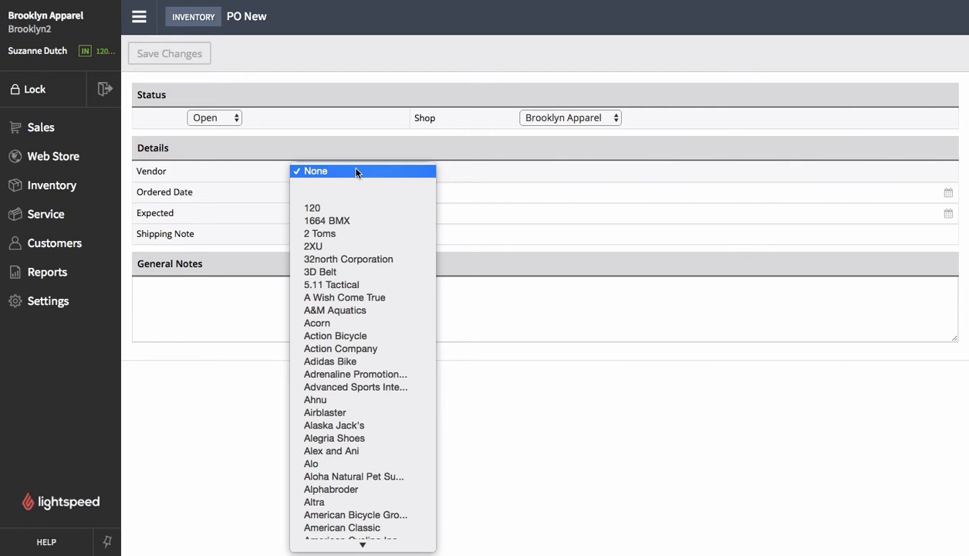
pyautogui.click(351, 247)
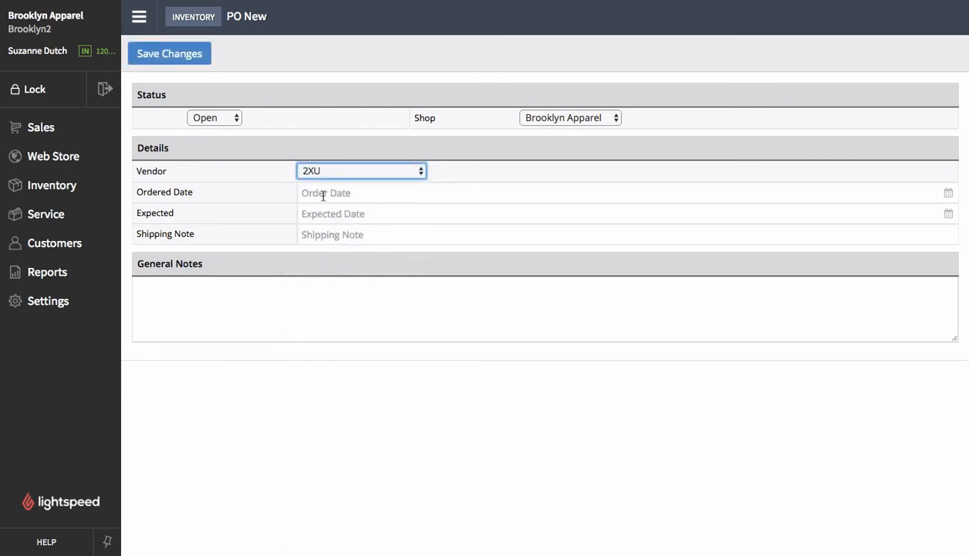
pyautogui.click(183, 58)
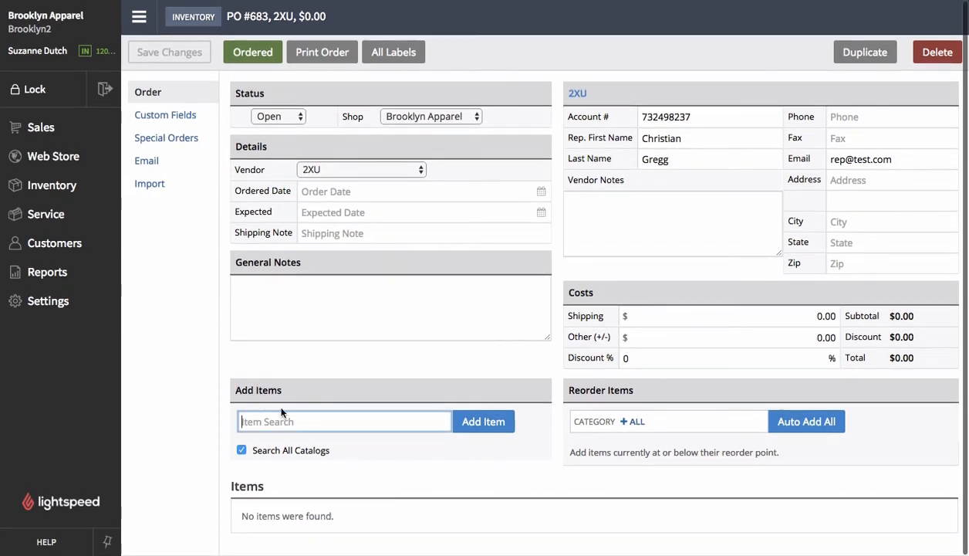
# - Search all catalogs from the purchase order, filter catalog matches to 2XU, and add four jerseys: White/Blue Large, White/Blue XLarge, White/Orange Medium, White/Orange XLarge
pyautogui.click(266, 420)
pyautogui.press('Return')
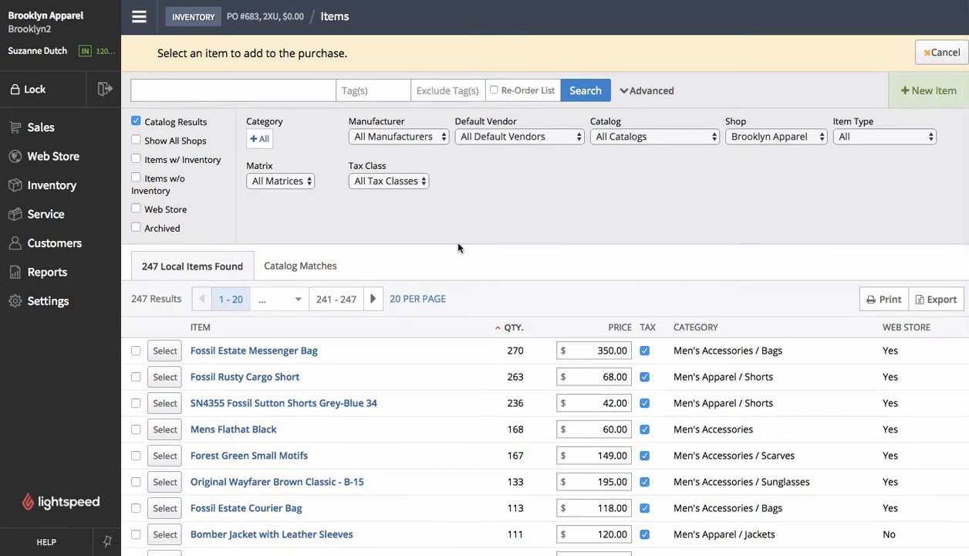
pyautogui.click(301, 266)
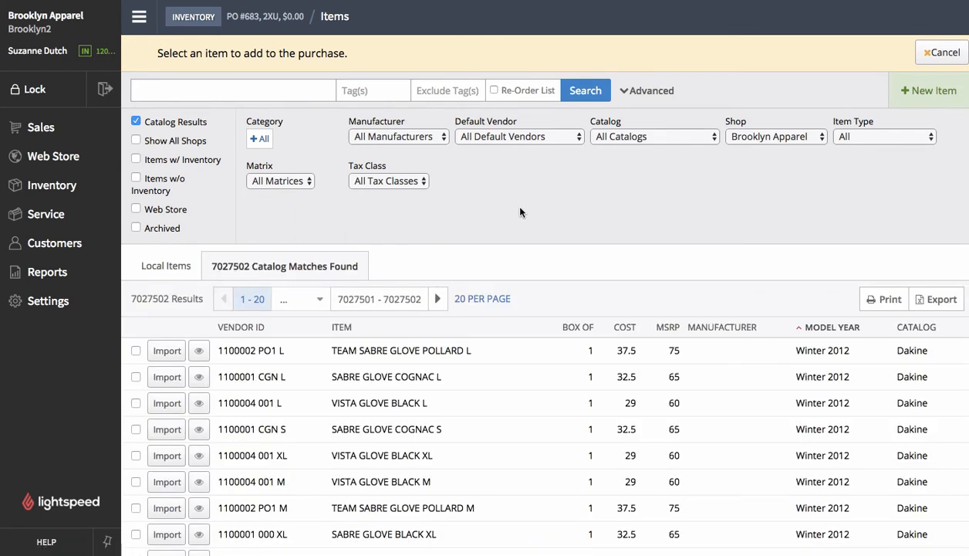
pyautogui.click(614, 135)
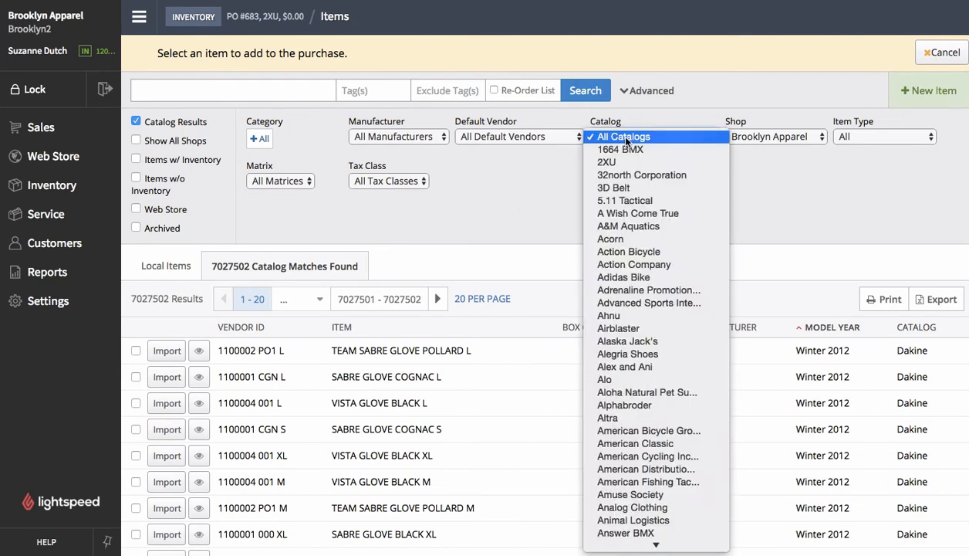
pyautogui.click(617, 162)
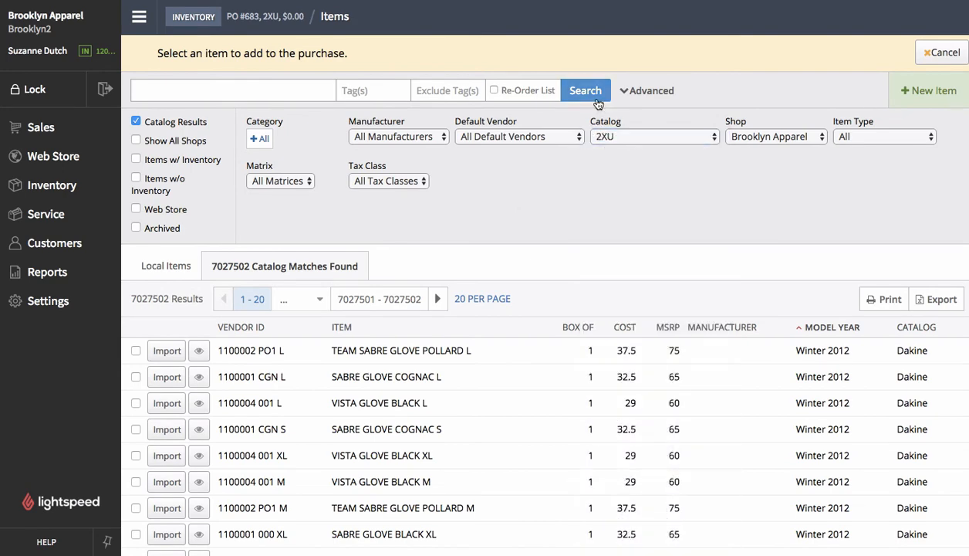
pyautogui.click(593, 95)
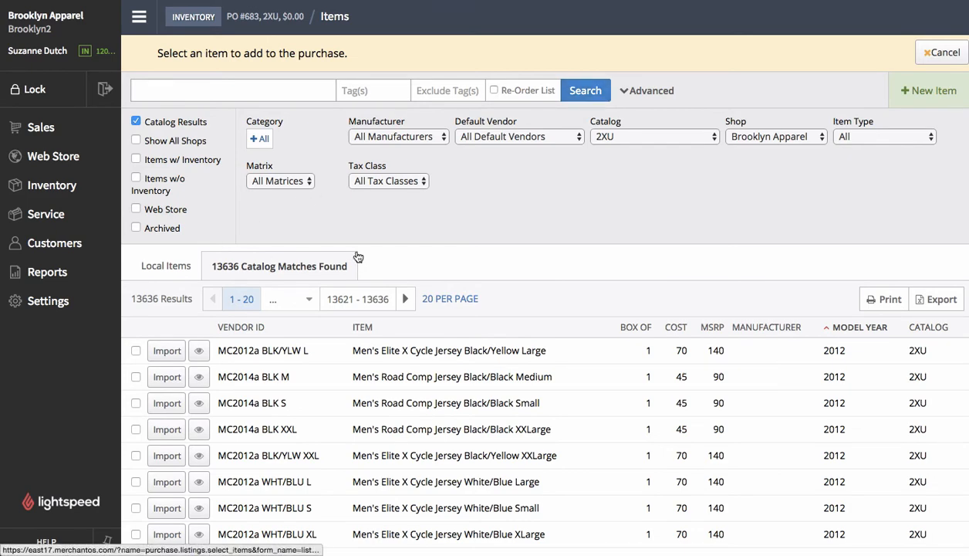
pyautogui.scroll(-5, 496, 203)
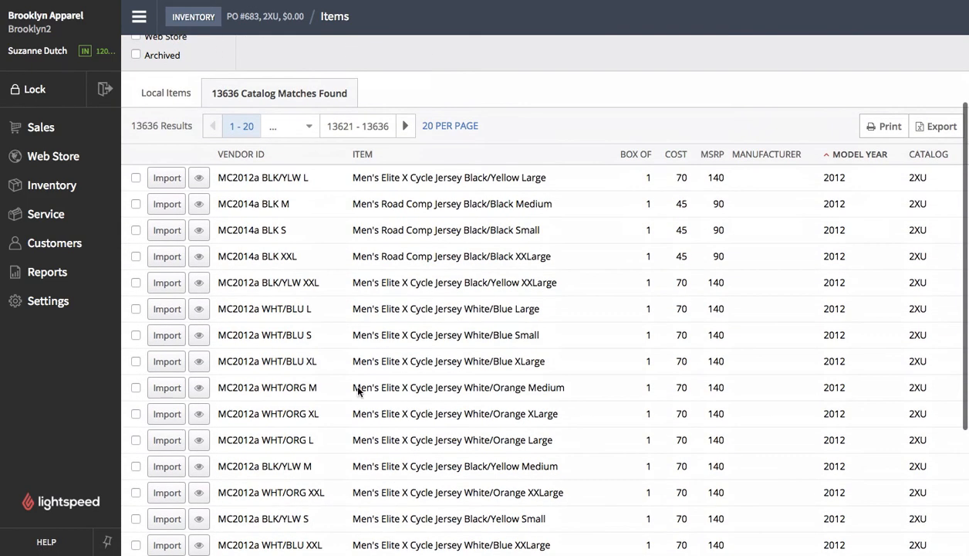
pyautogui.click(136, 308)
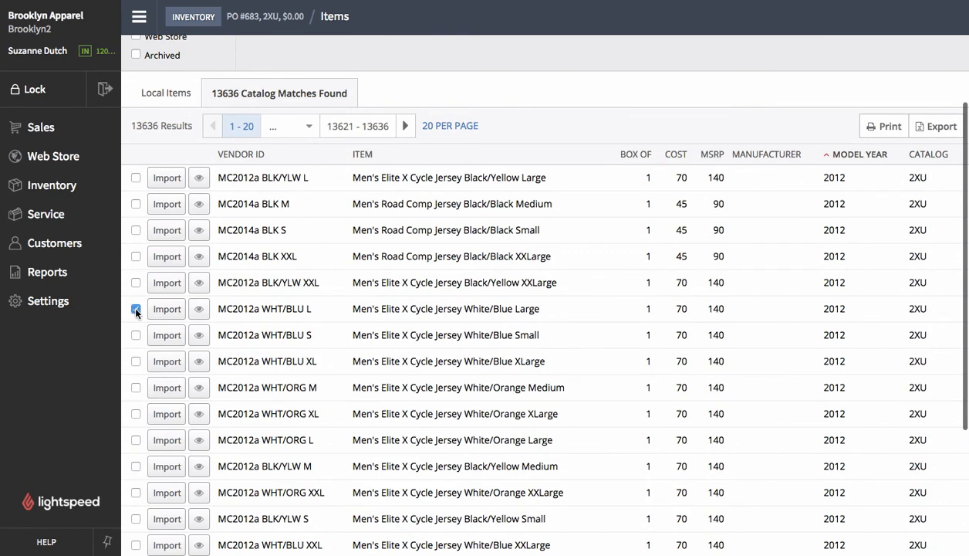
pyautogui.click(136, 362)
pyautogui.click(136, 388)
pyautogui.click(136, 414)
pyautogui.scroll(-5, 274, 502)
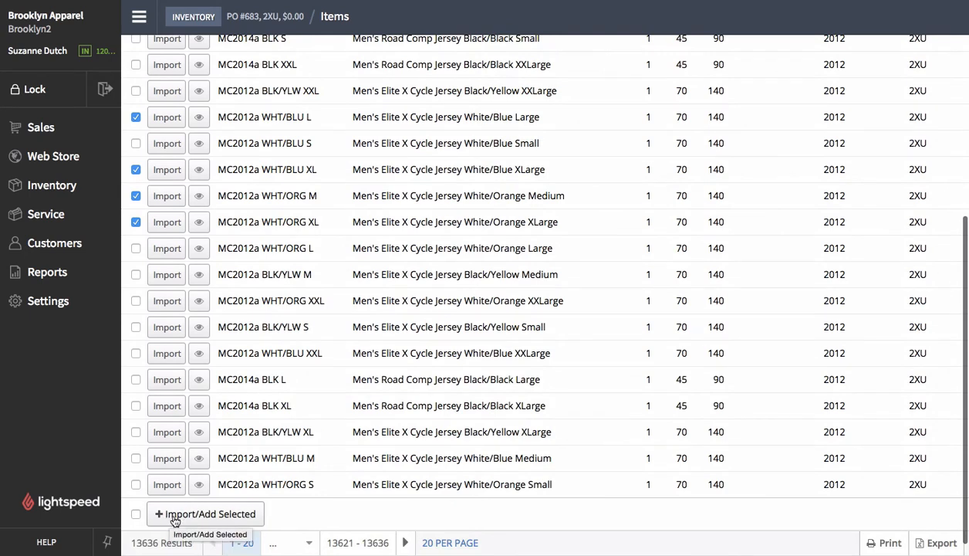
pyautogui.click(238, 518)
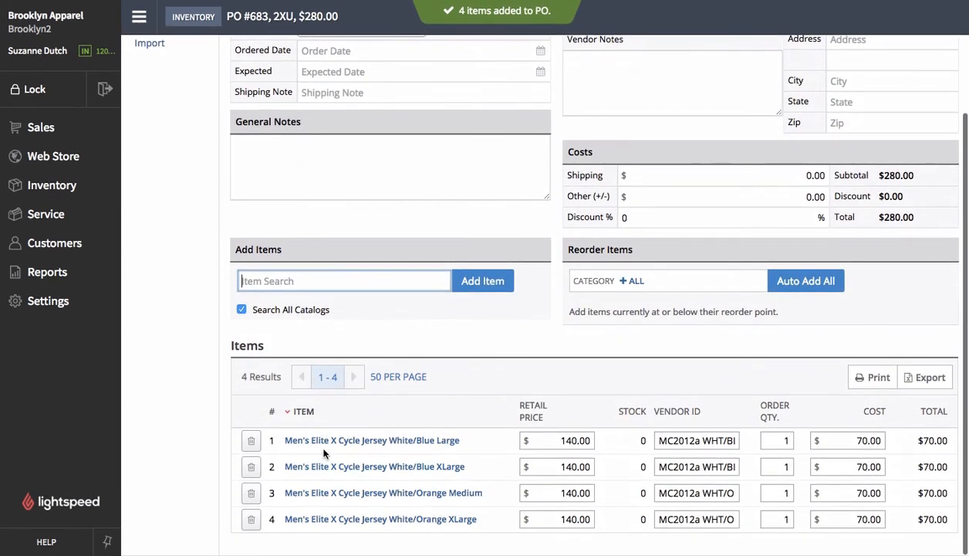
# - Open the White/Blue Large jersey's item details and return to the purchase order
pyautogui.click(380, 441)
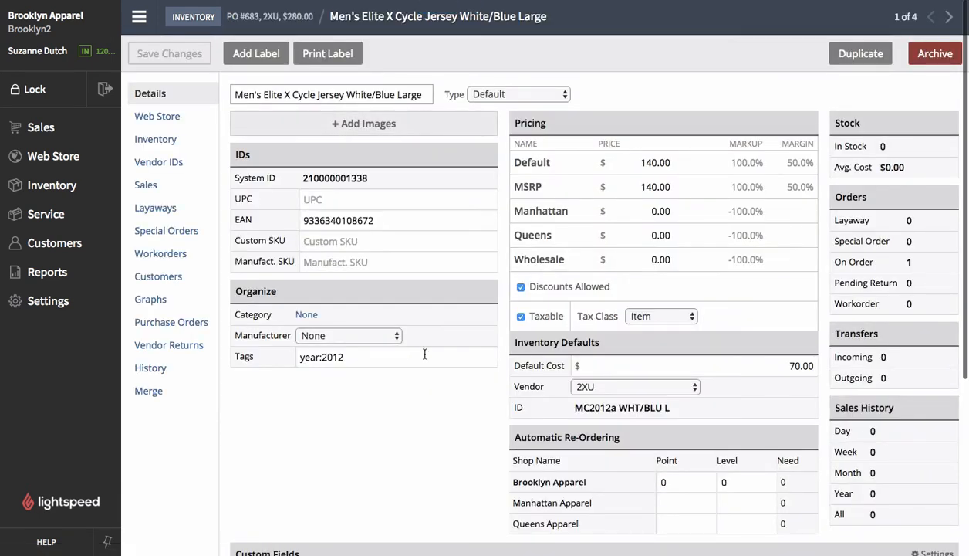
pyautogui.click(267, 17)
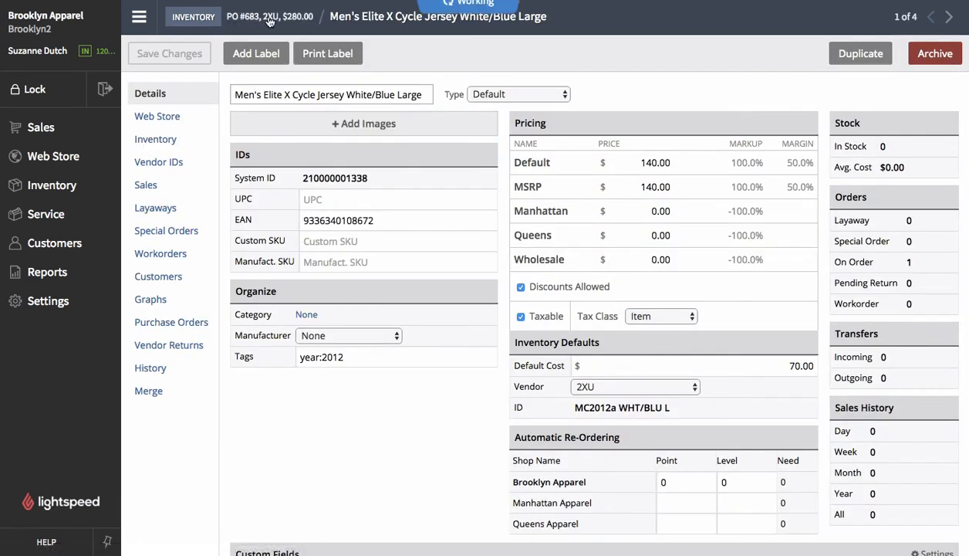
# - Start a new sale and add Clogs Classic Black Napa 36 from the Alegria Shoes catalog results to it
pyautogui.click(42, 128)
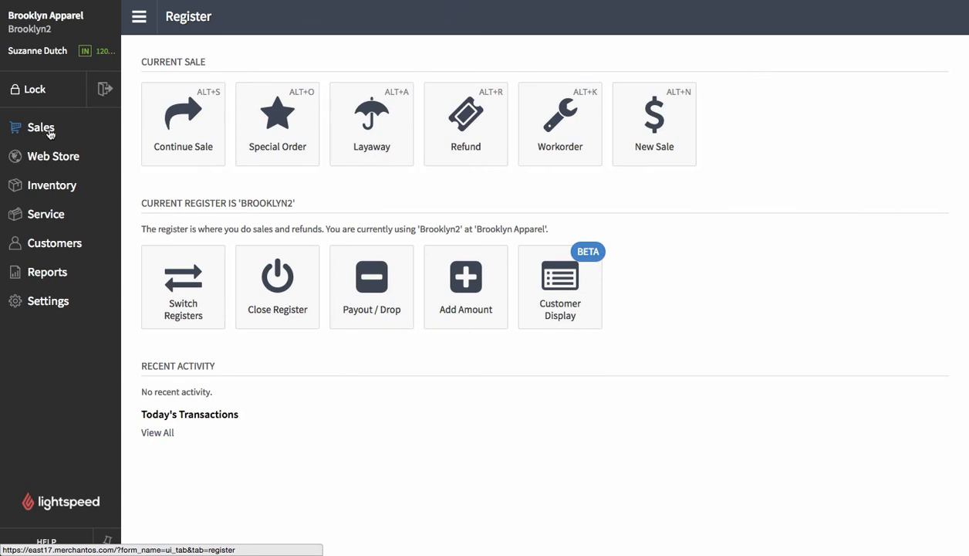
pyautogui.click(651, 123)
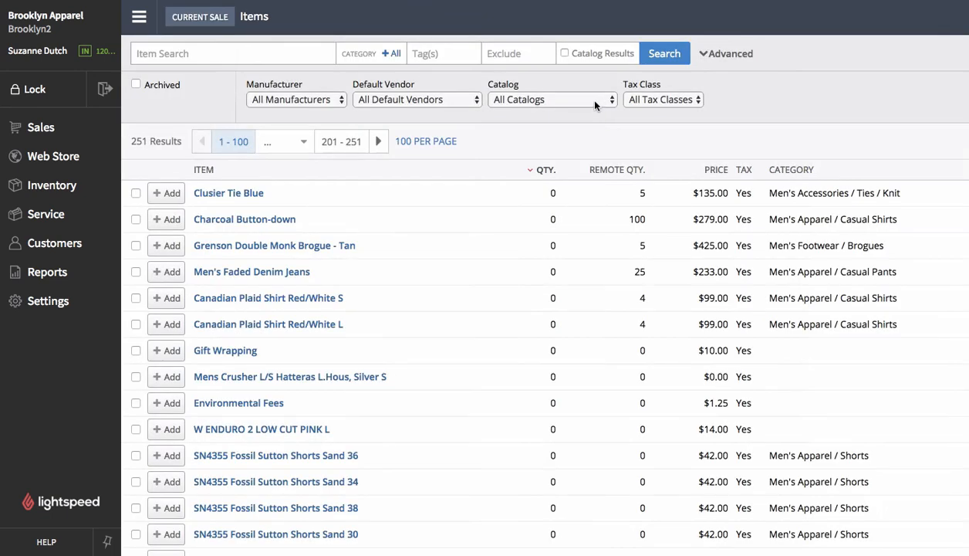
pyautogui.click(594, 101)
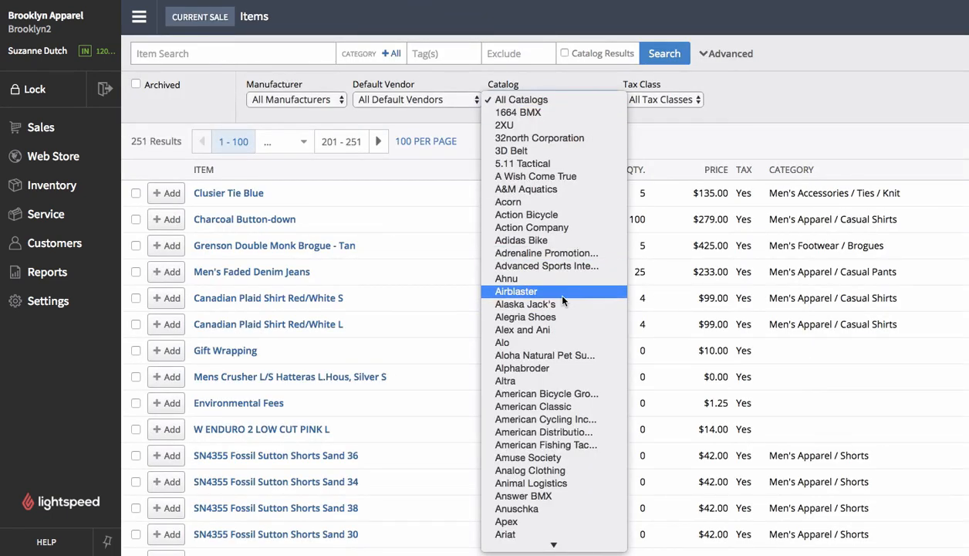
pyautogui.click(551, 316)
pyautogui.click(254, 49)
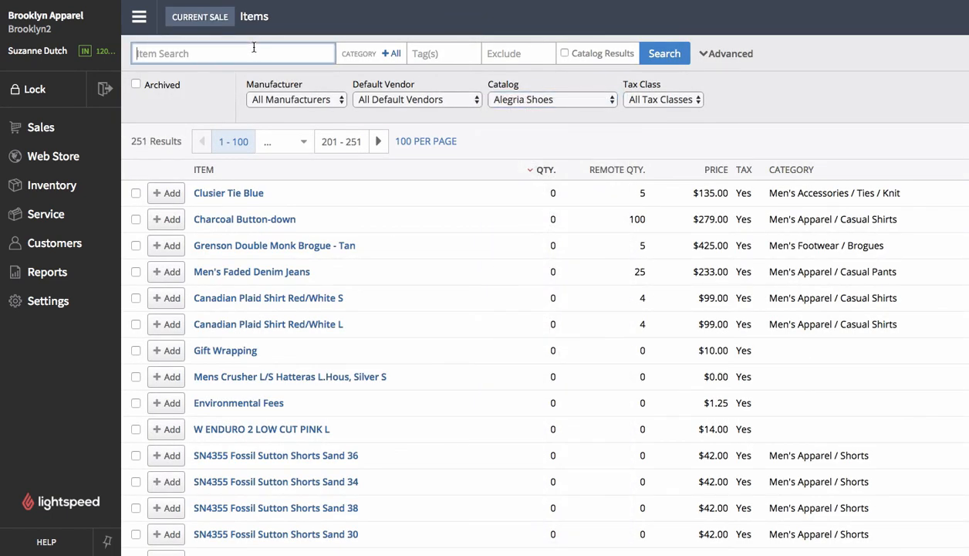
pyautogui.click(564, 53)
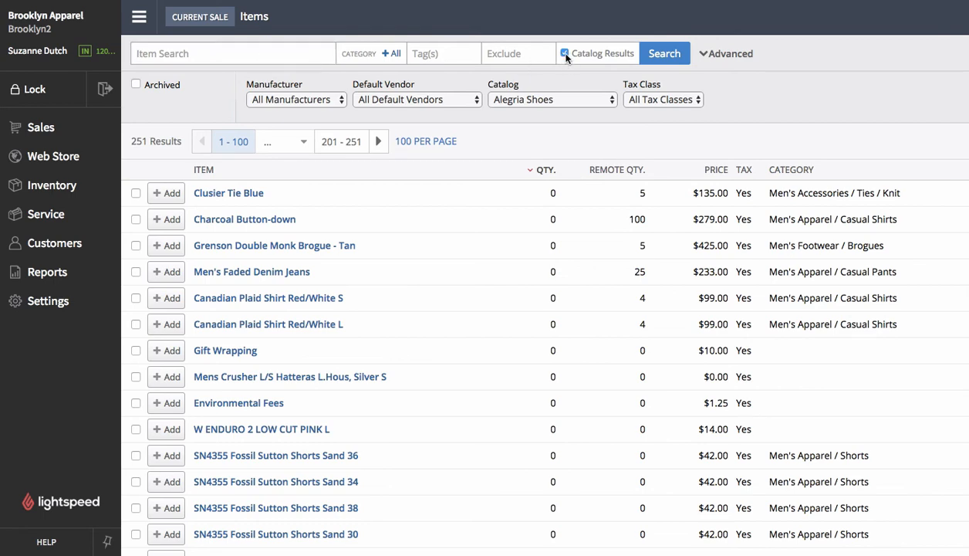
pyautogui.click(309, 53)
pyautogui.press('Return')
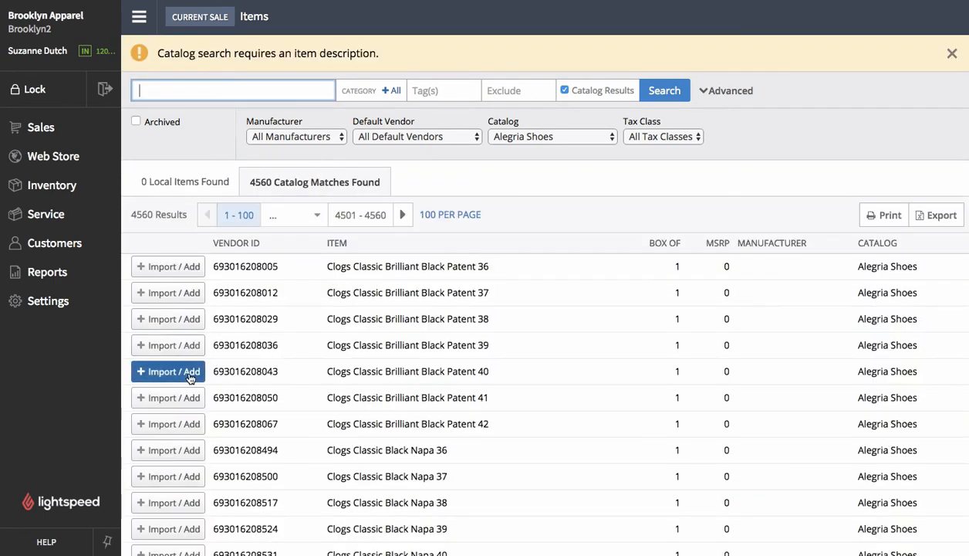
pyautogui.click(189, 454)
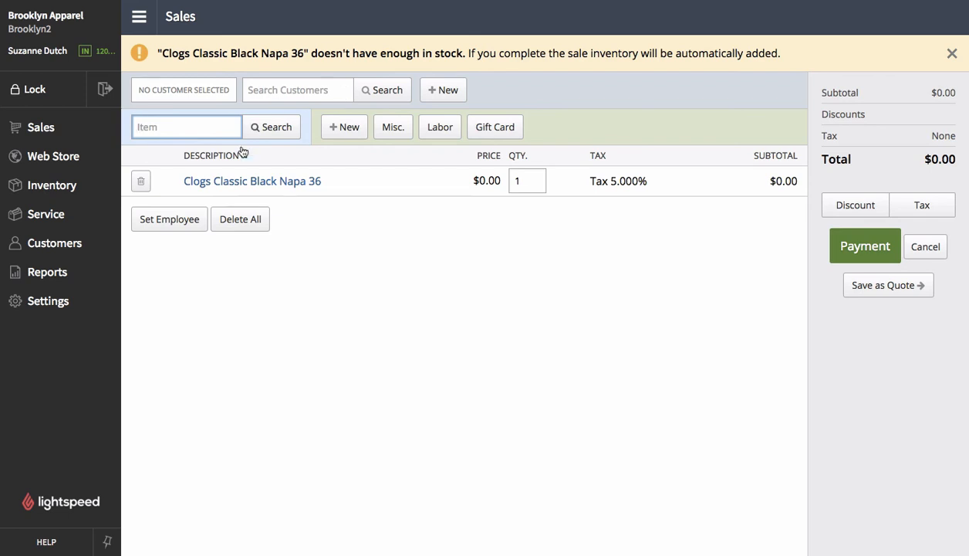
# - Open the inventory item search and browse the catalog filter's list of catalogs
pyautogui.click(349, 251)
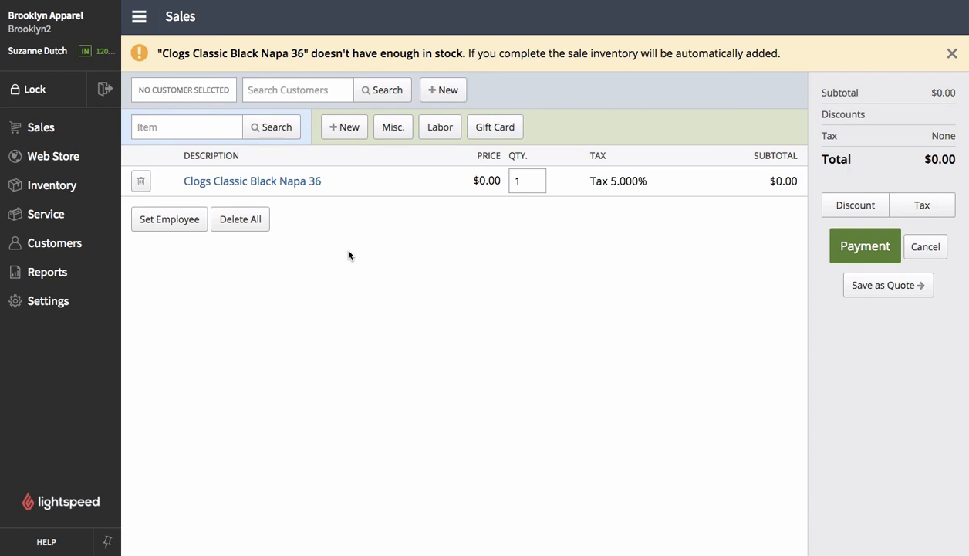
pyautogui.click(70, 196)
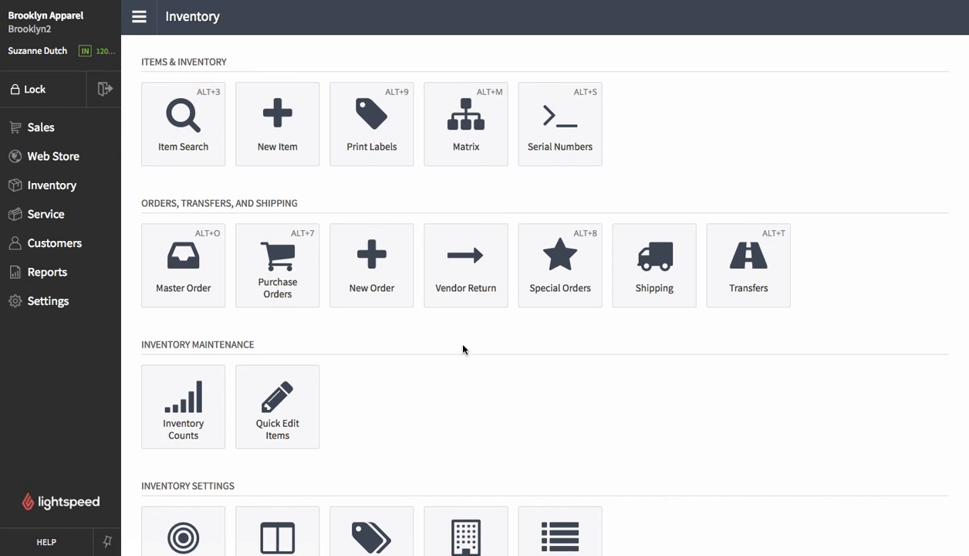
pyautogui.click(183, 145)
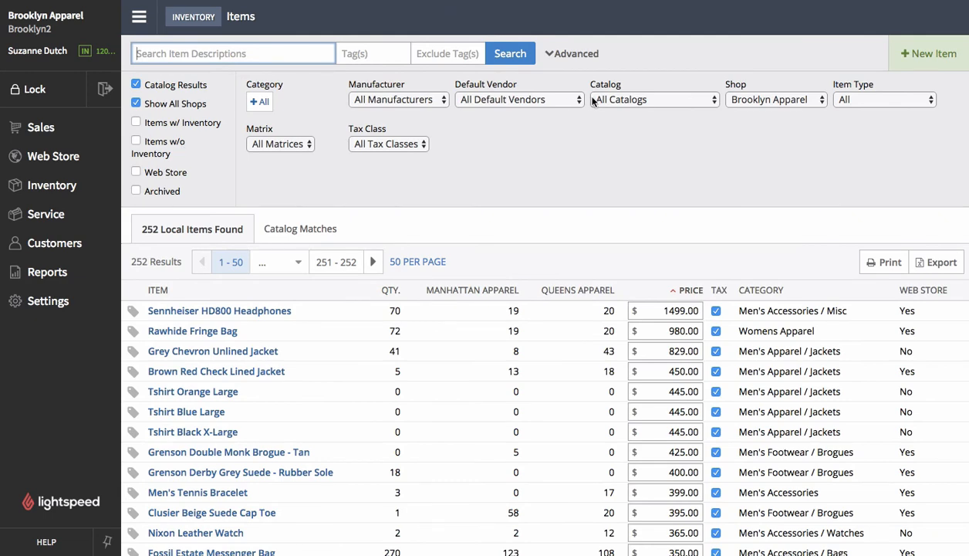
pyautogui.click(616, 99)
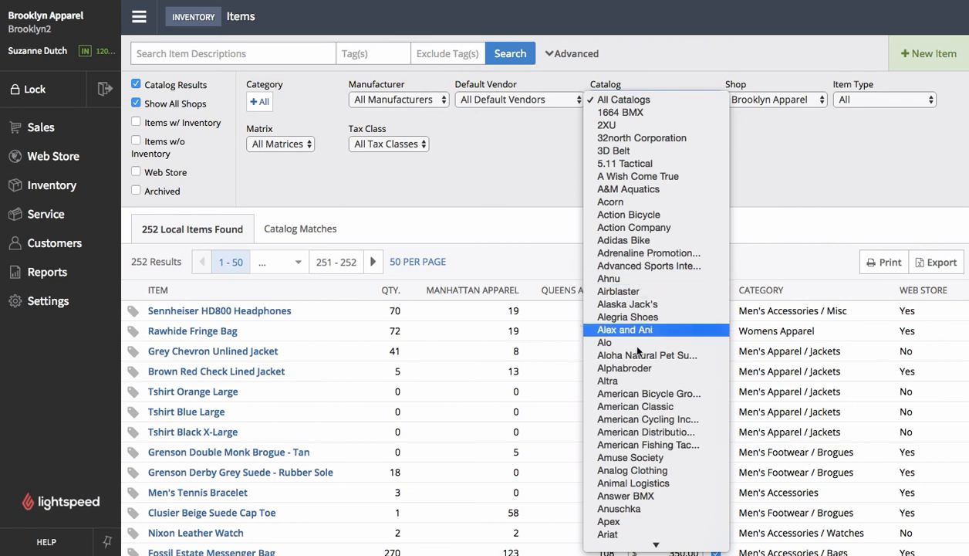
pyautogui.scroll(-5, 626, 340)
pyautogui.click(769, 197)
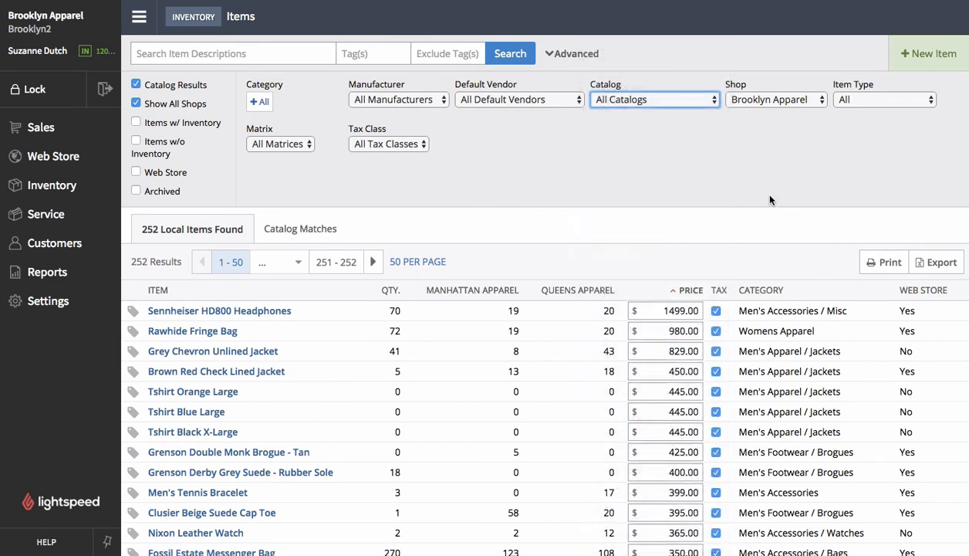